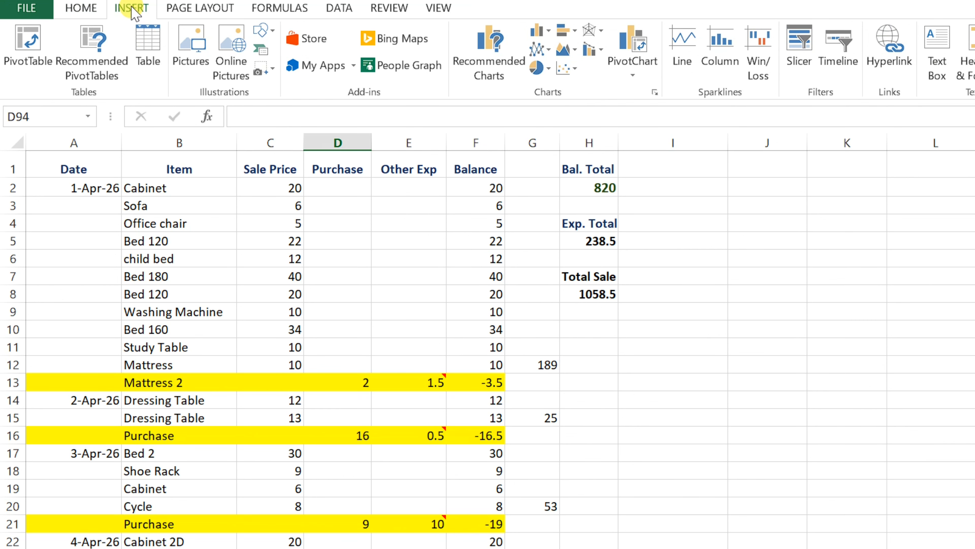
Step: Insert a rounded rectangle about 1.43" by 0.39" below the Total Sale figure and apply Colored Fill - Gold, Accent 4
click(265, 32)
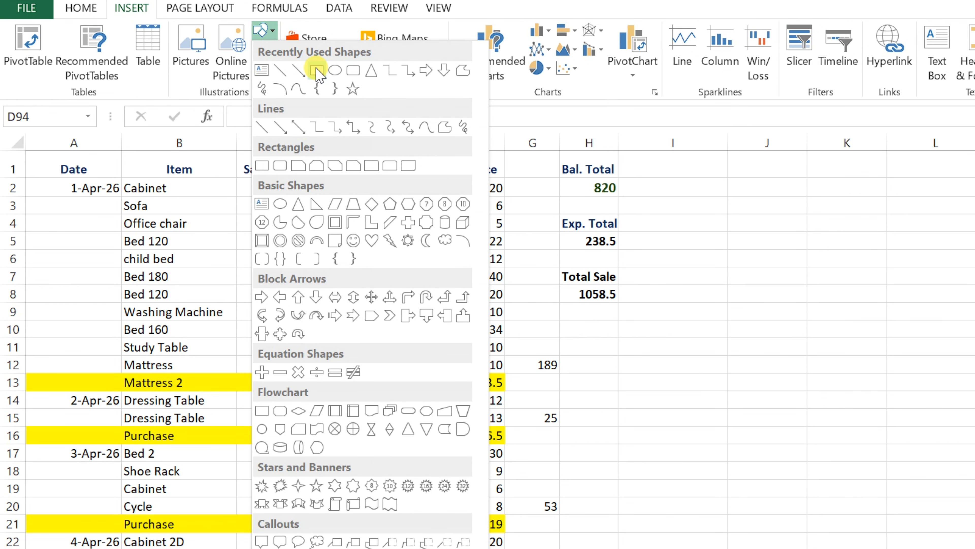
click(350, 70)
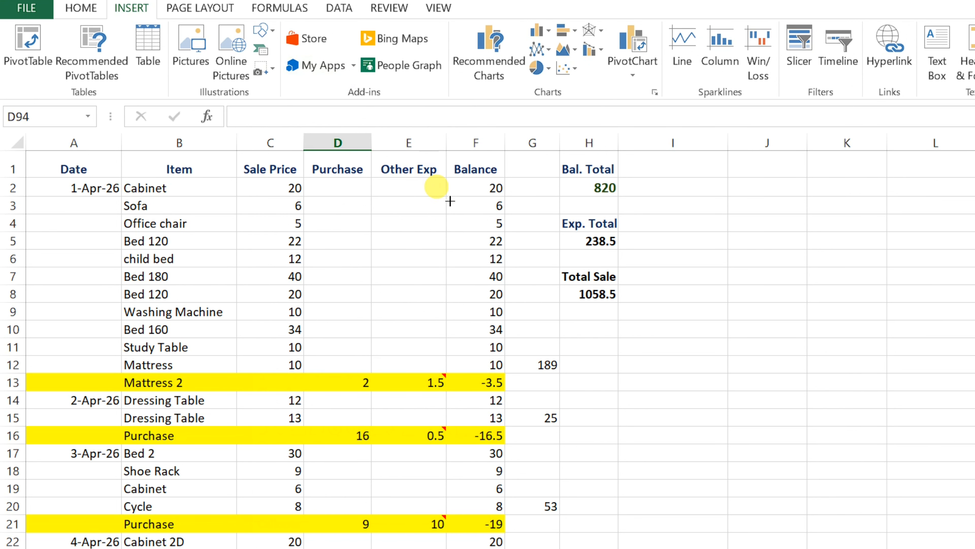
drag(597, 343, 706, 349)
click(603, 325)
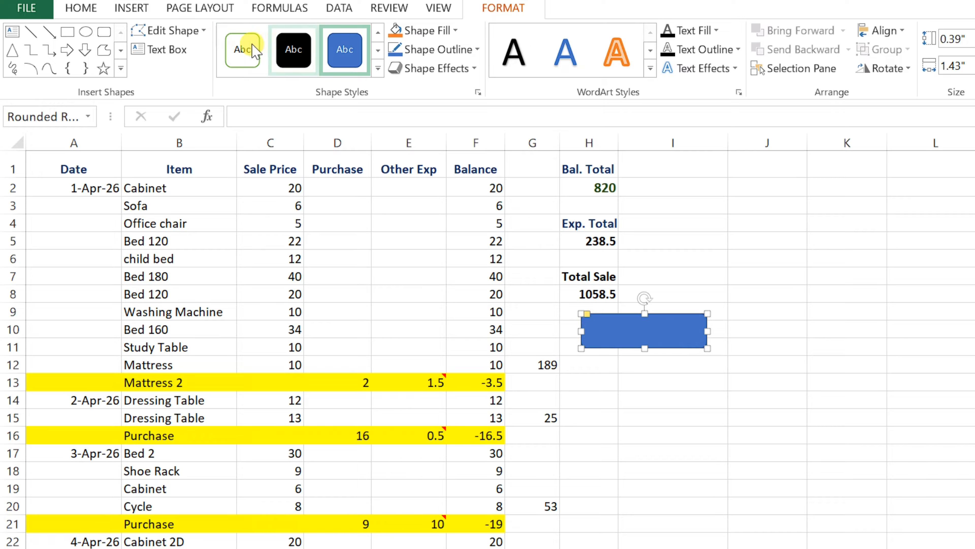
click(378, 50)
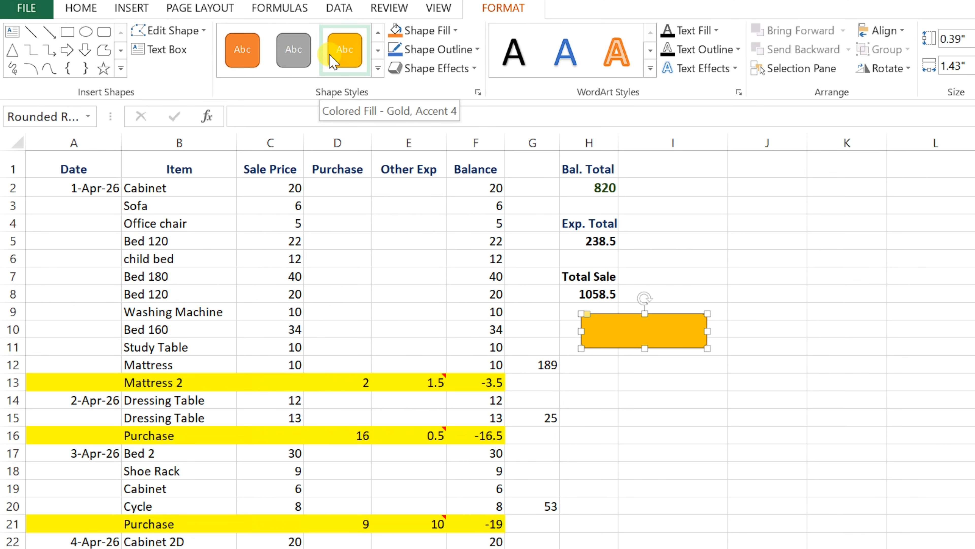
click(333, 61)
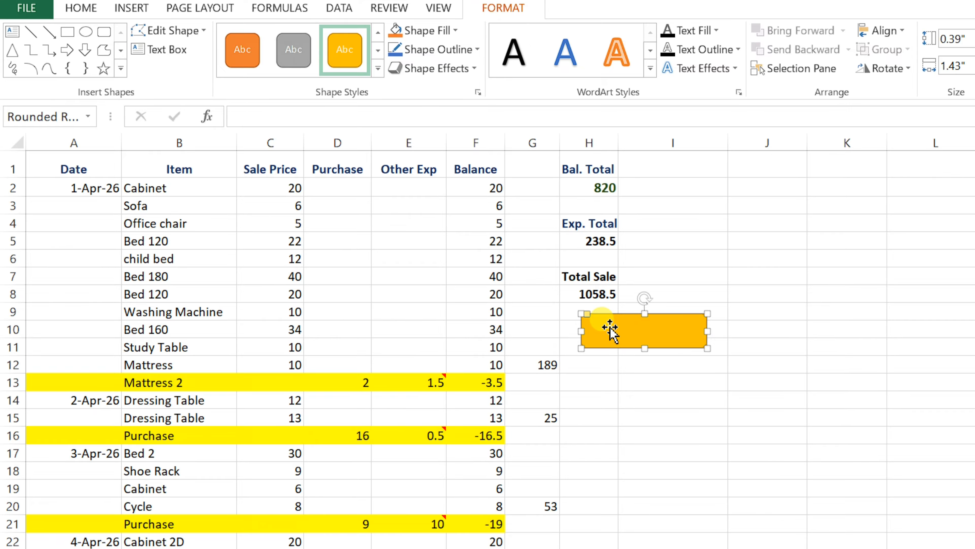
Step: Link the gold rounded rectangle's text to the Total Sale heading in cell H7 with =$H$7
click(263, 116)
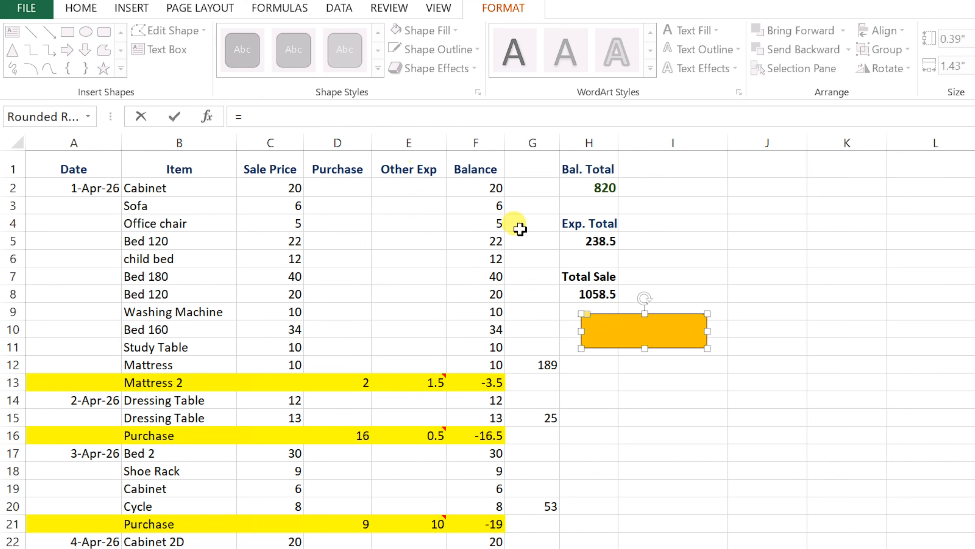
click(584, 275)
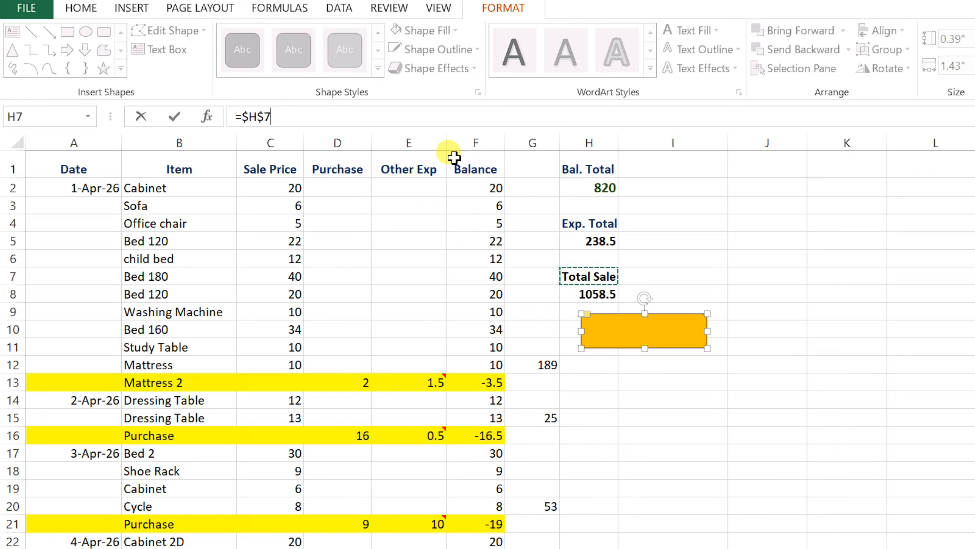
key(Return)
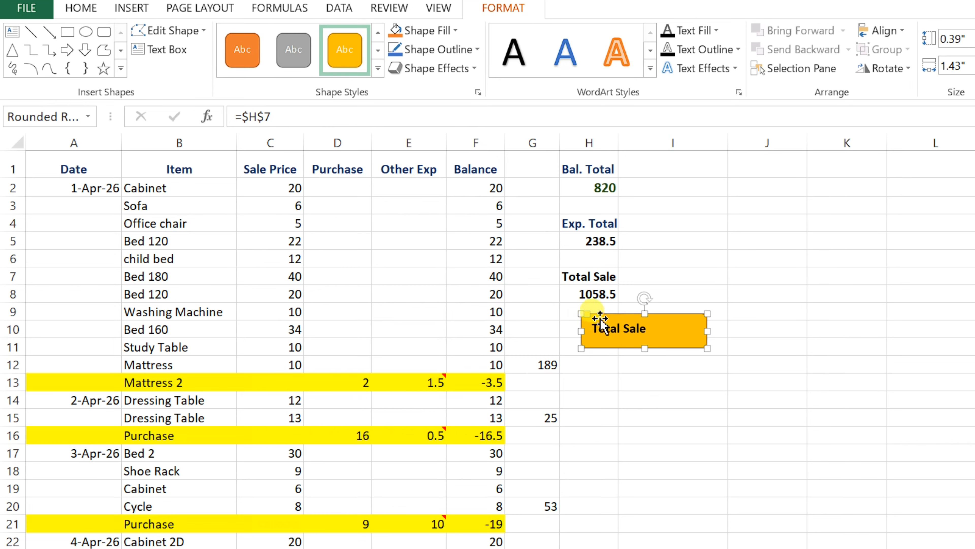
Step: Center the gold shape's text horizontally and vertically, and set its font size to 13
click(80, 9)
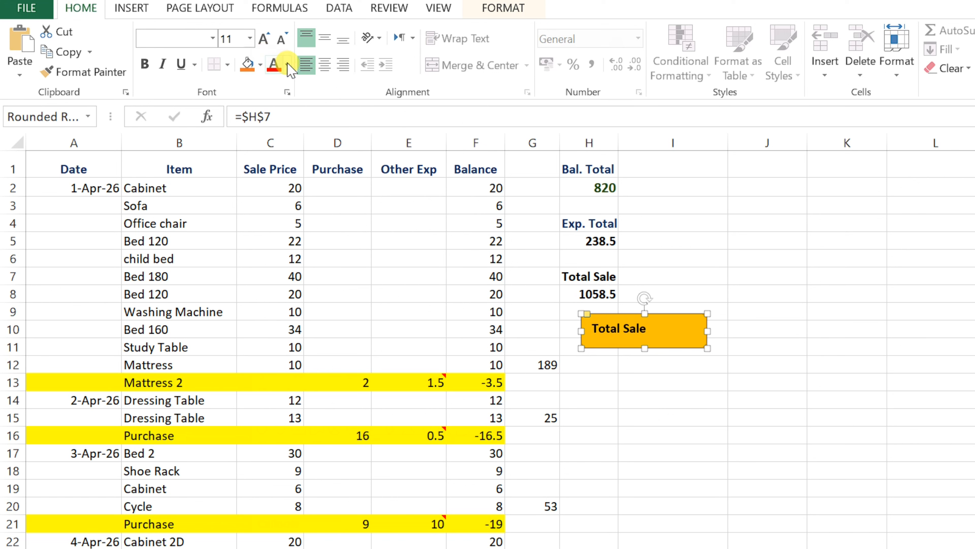
click(324, 65)
click(324, 37)
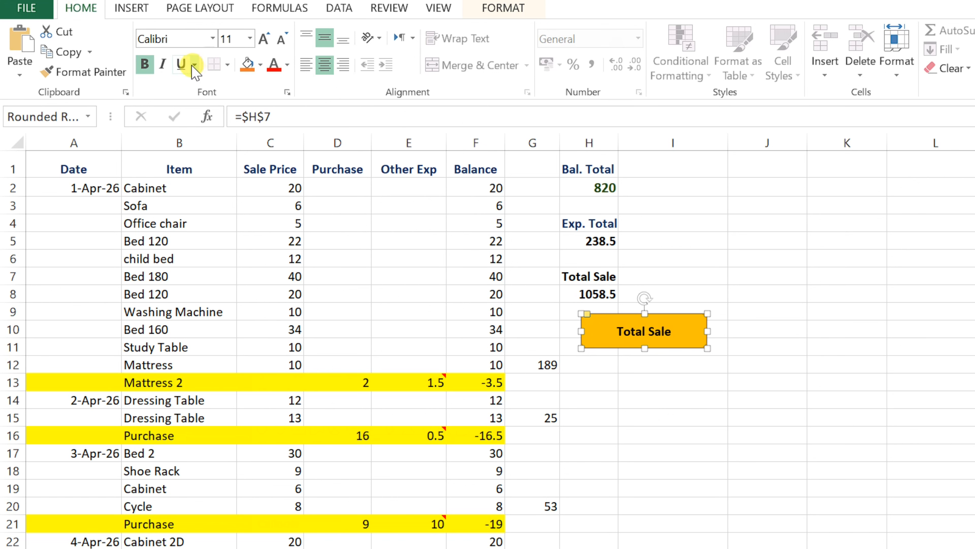
click(288, 65)
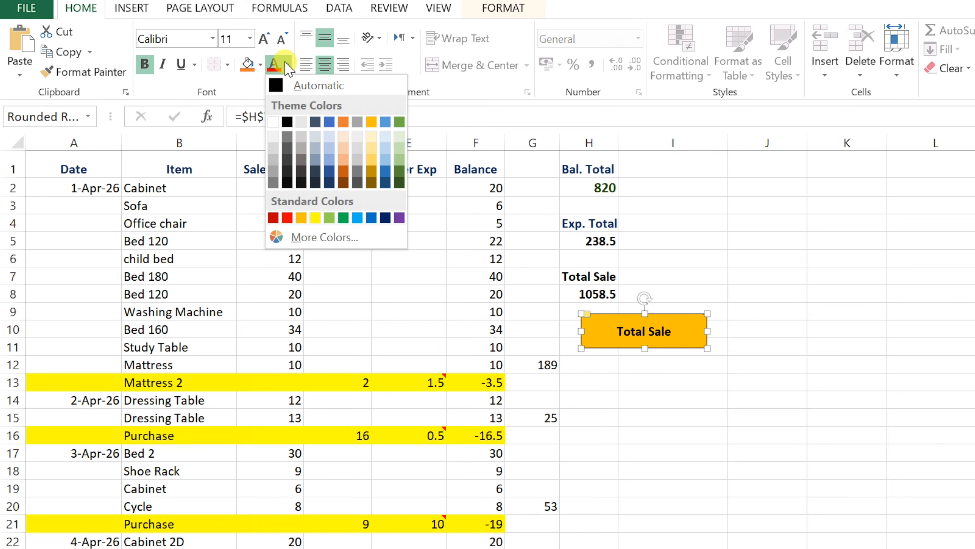
click(287, 65)
click(236, 35)
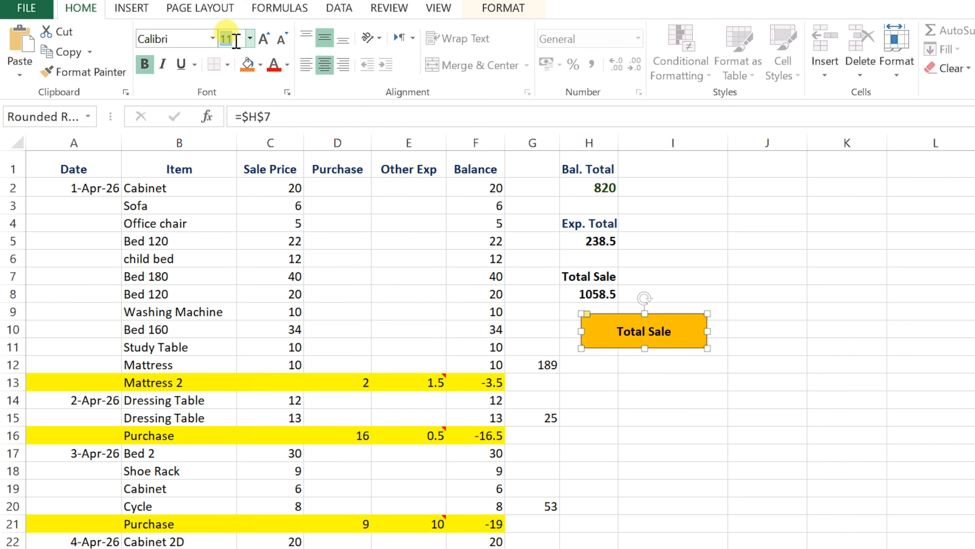
text(13)
key(Return)
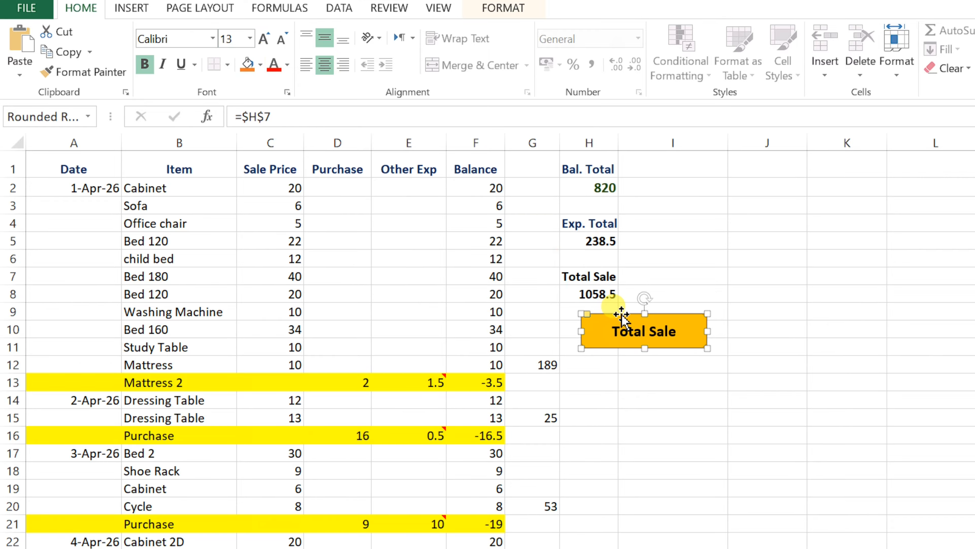
Step: Insert a rectangular callout about 1.47" by 0.65" directly below the gold Total Sale shape
click(127, 8)
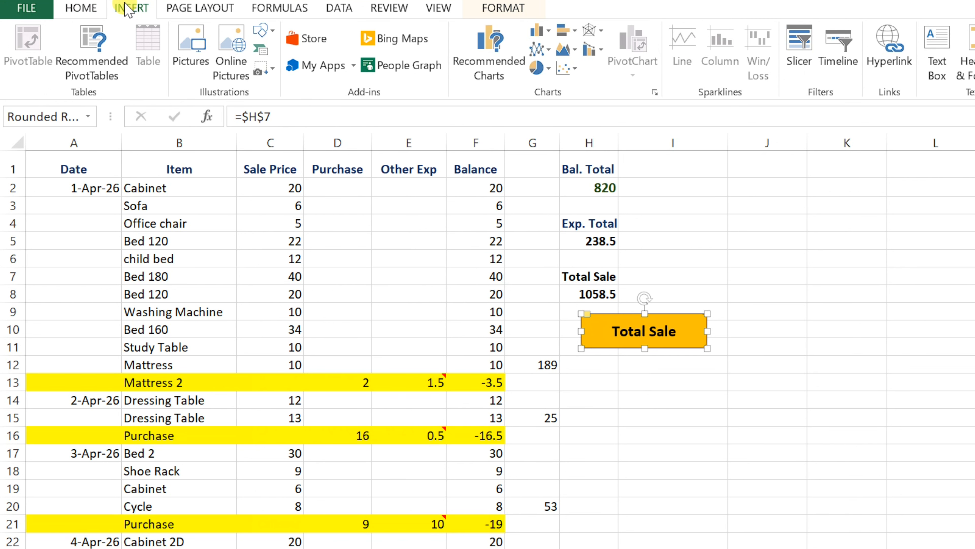
click(277, 35)
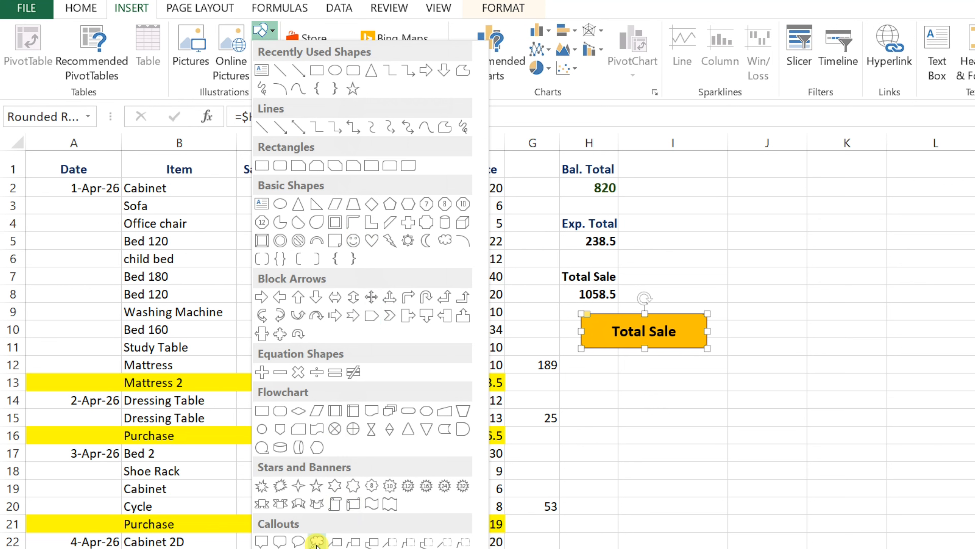
click(263, 539)
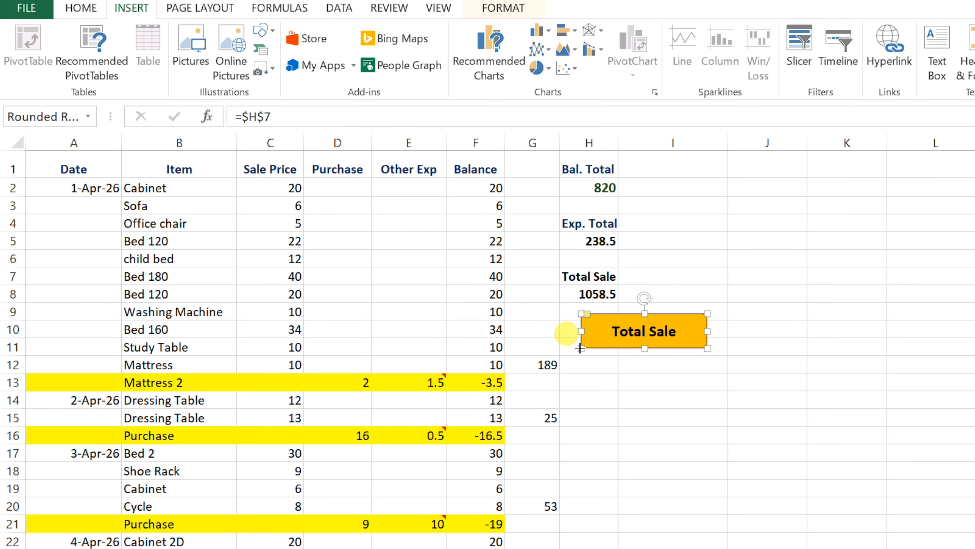
mouse_move(586, 349)
mouse_down()
mouse_move(699, 381)
mouse_move(714, 396)
mouse_move(709, 406)
mouse_up()
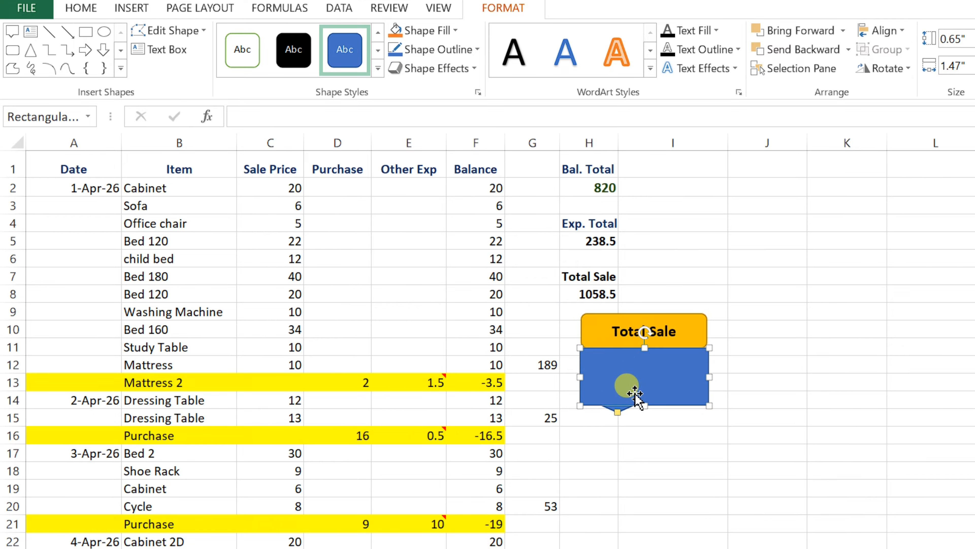
Step: Try an orange colored fill style on the callout and restore its blue fill
click(378, 50)
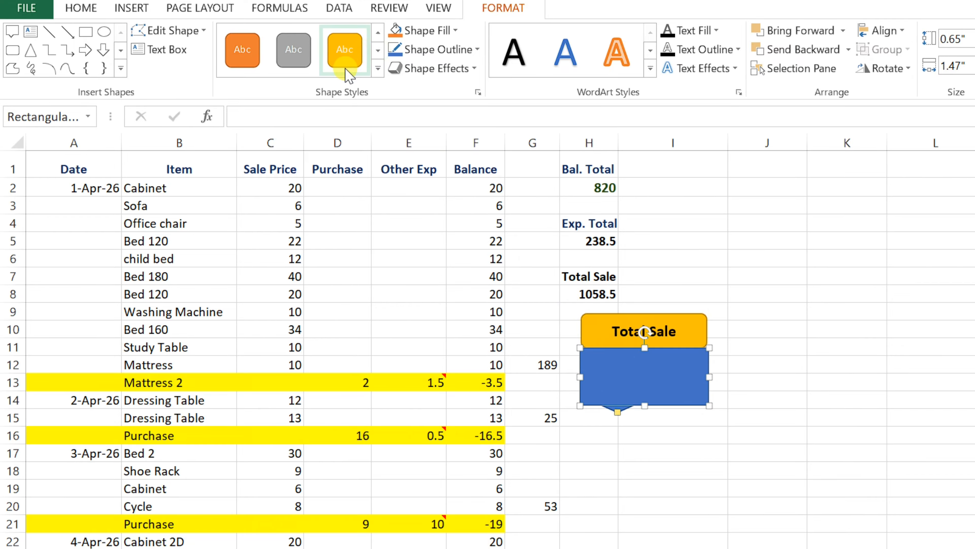
click(234, 44)
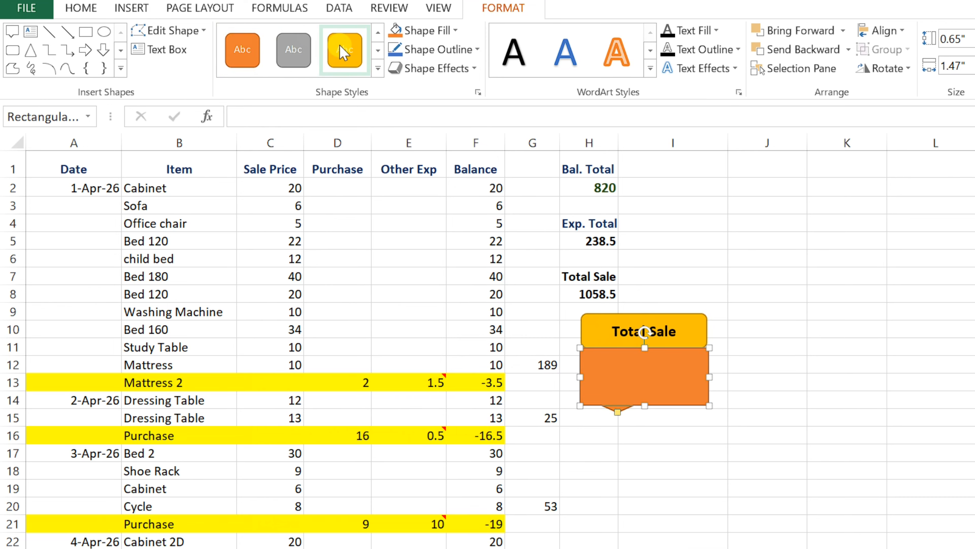
click(378, 52)
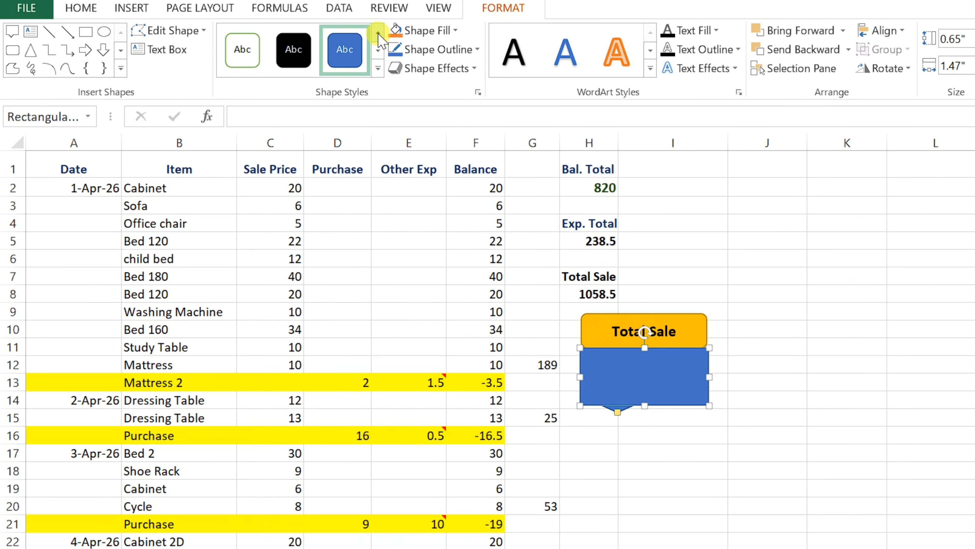
click(378, 51)
click(340, 43)
Step: Link the blue callout's text to the total sale amount in cell H8 with =$H$8
click(236, 115)
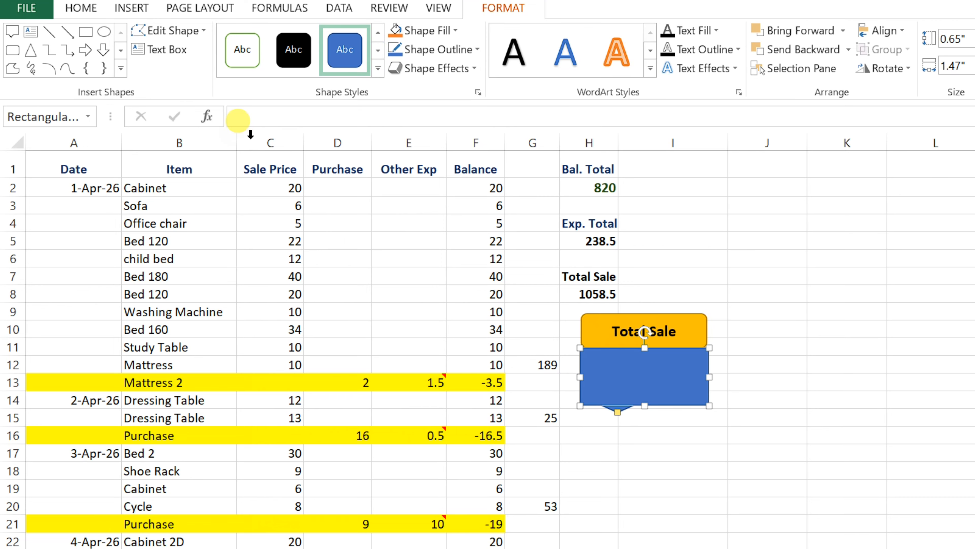
click(249, 116)
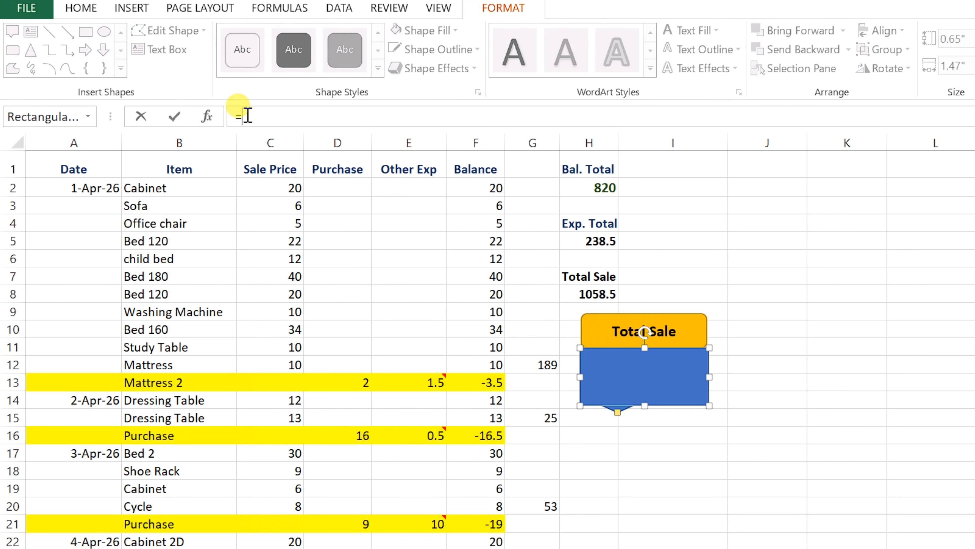
text(=)
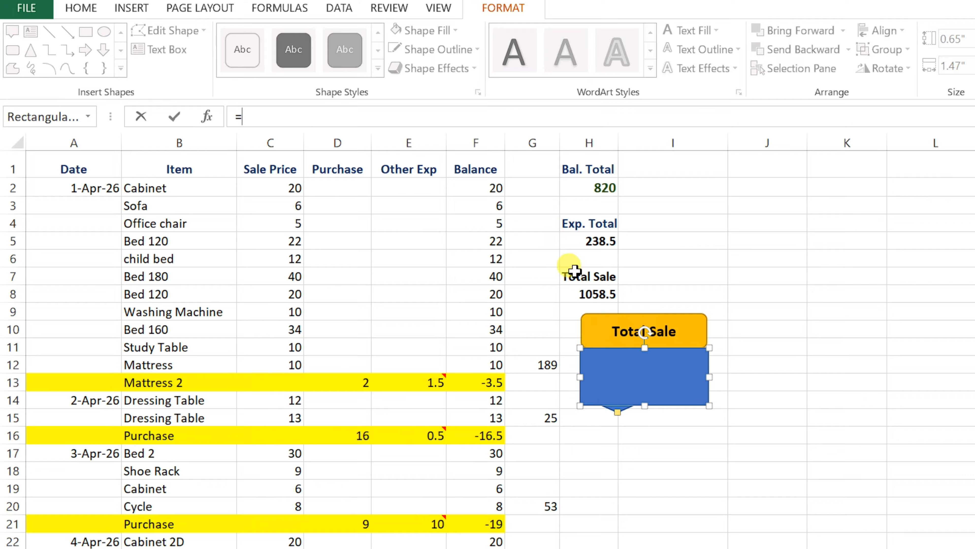
click(593, 294)
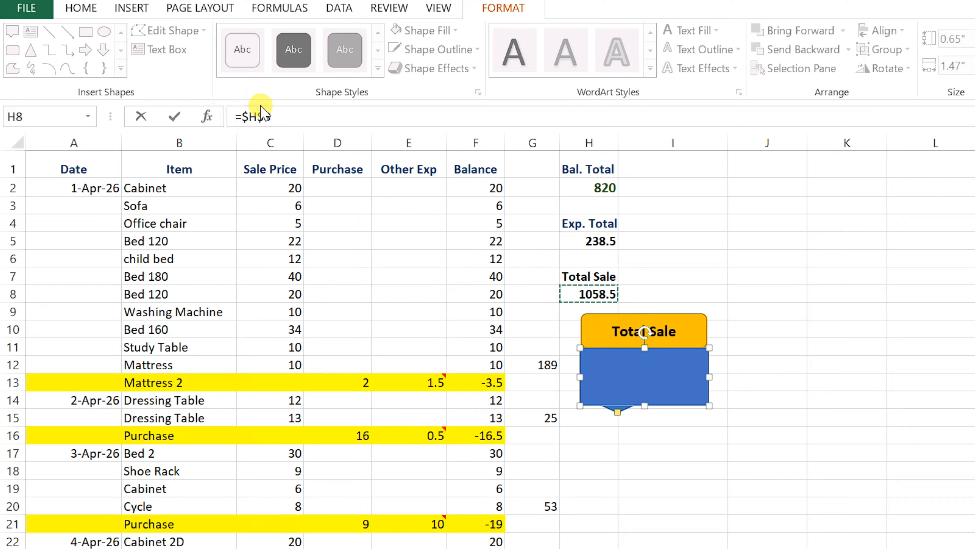
key(Return)
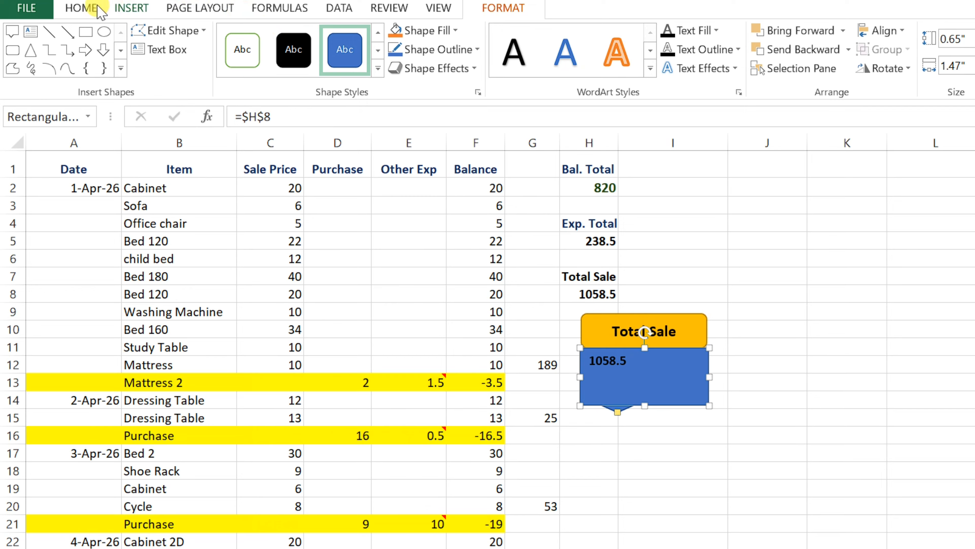
Step: Format the callout's number in light gold at font size 28 and center it horizontally
click(91, 10)
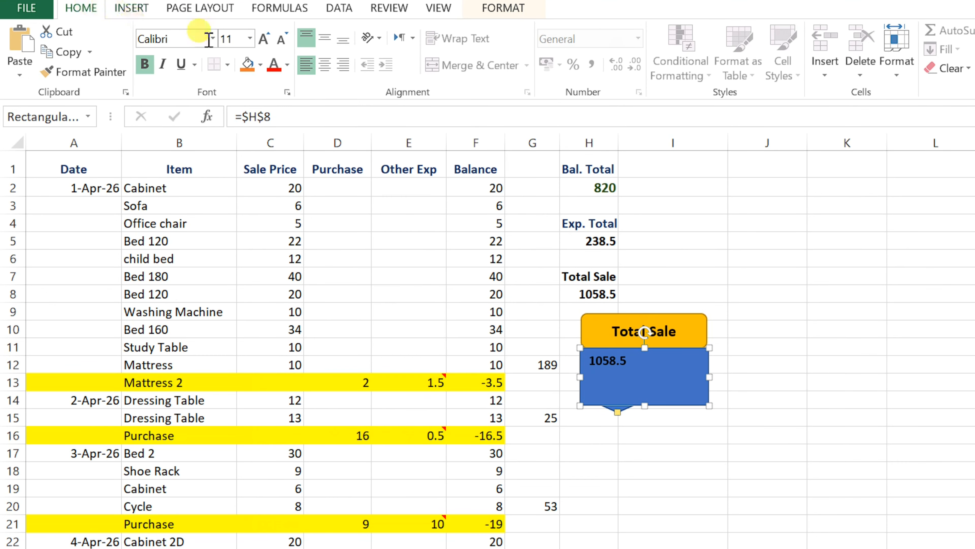
click(288, 65)
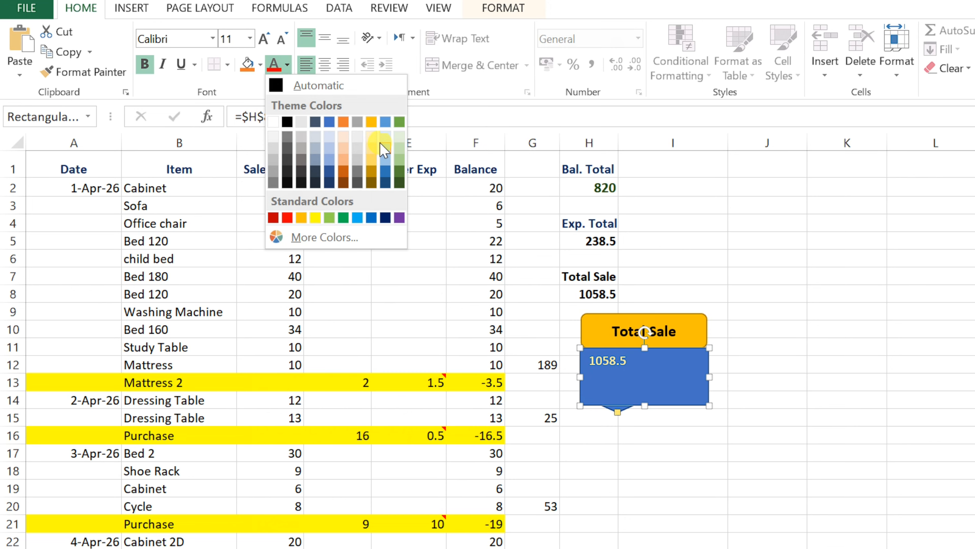
click(370, 146)
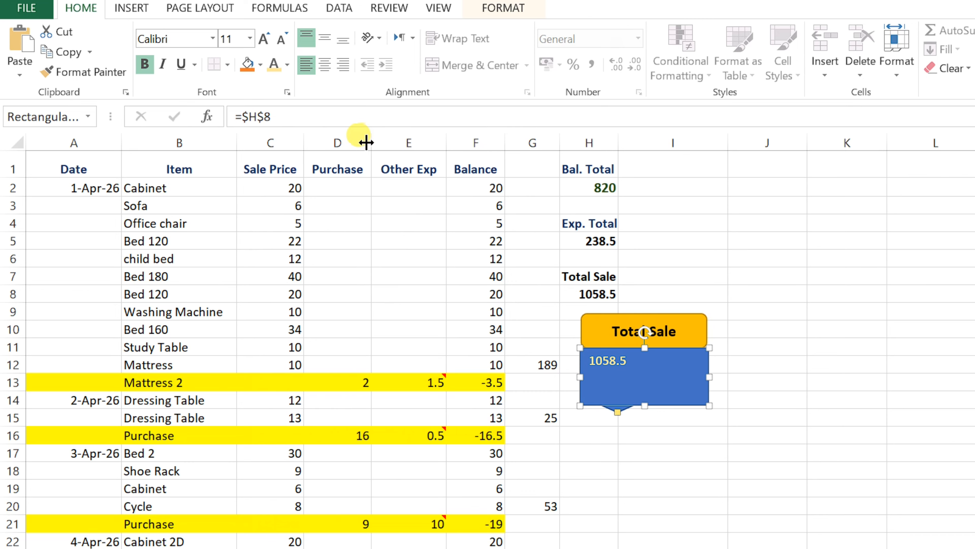
click(250, 38)
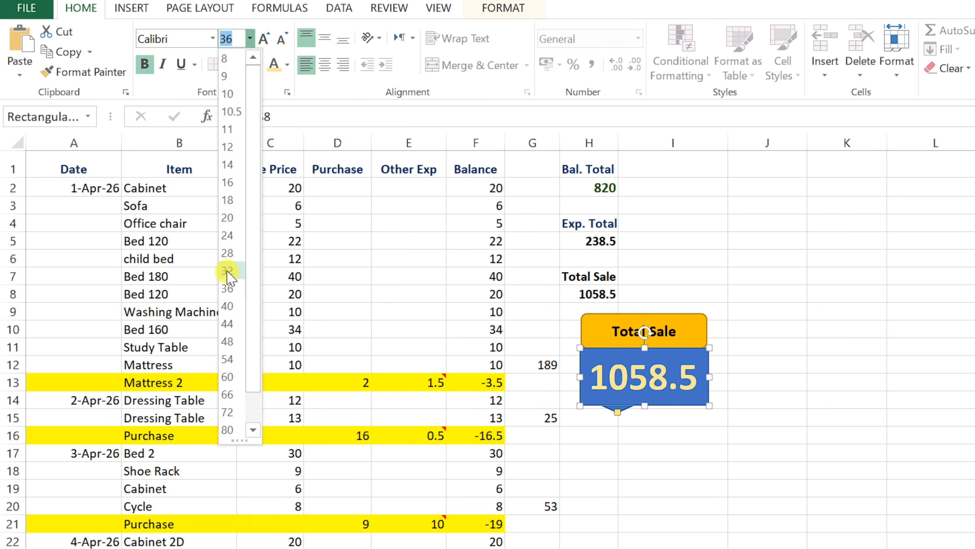
click(226, 253)
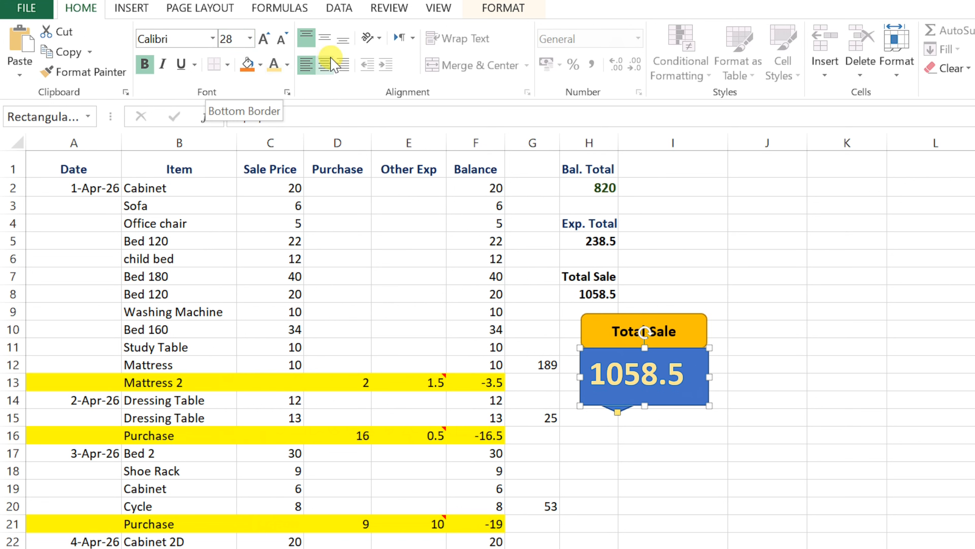
click(325, 64)
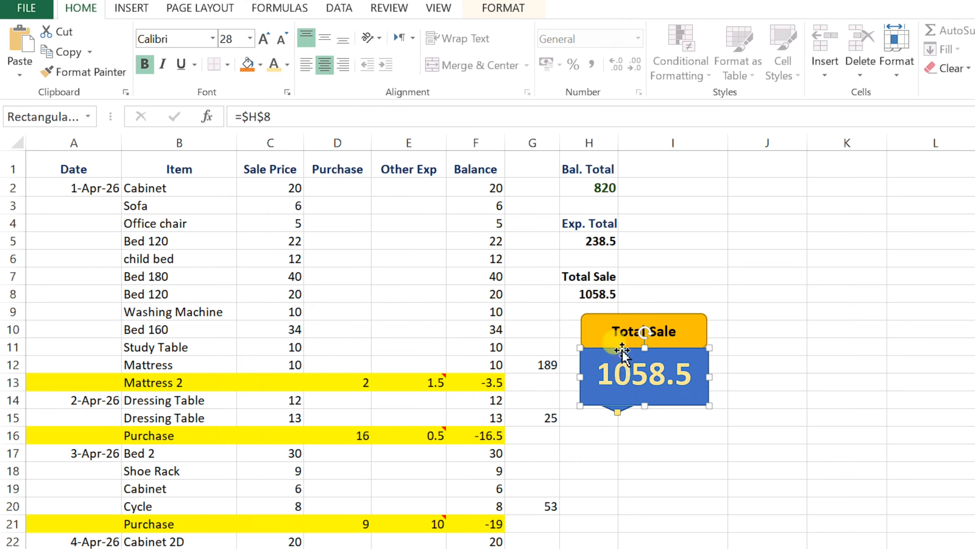
click(639, 432)
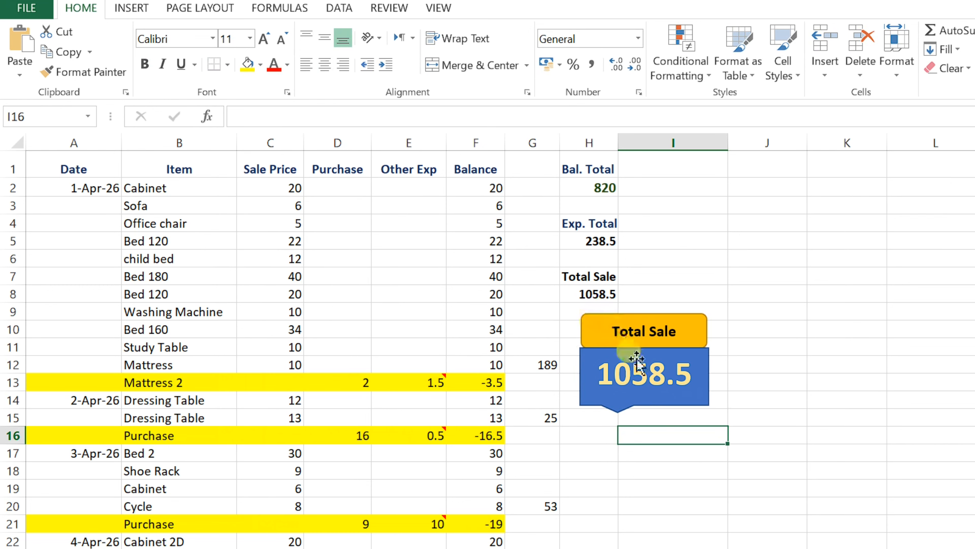
Step: Group the gold Total Sale shape and the blue callout below it into a single object
click(607, 315)
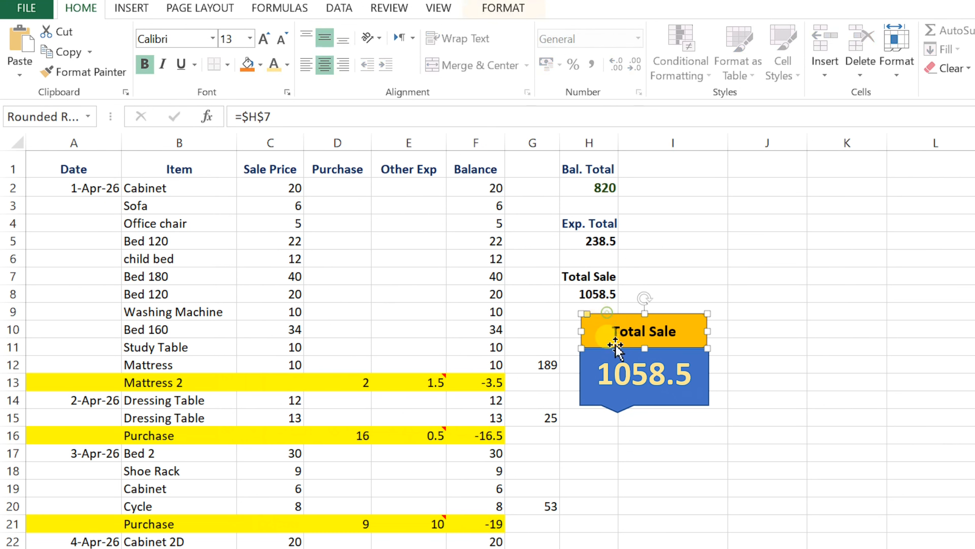
ctrl+click(620, 382)
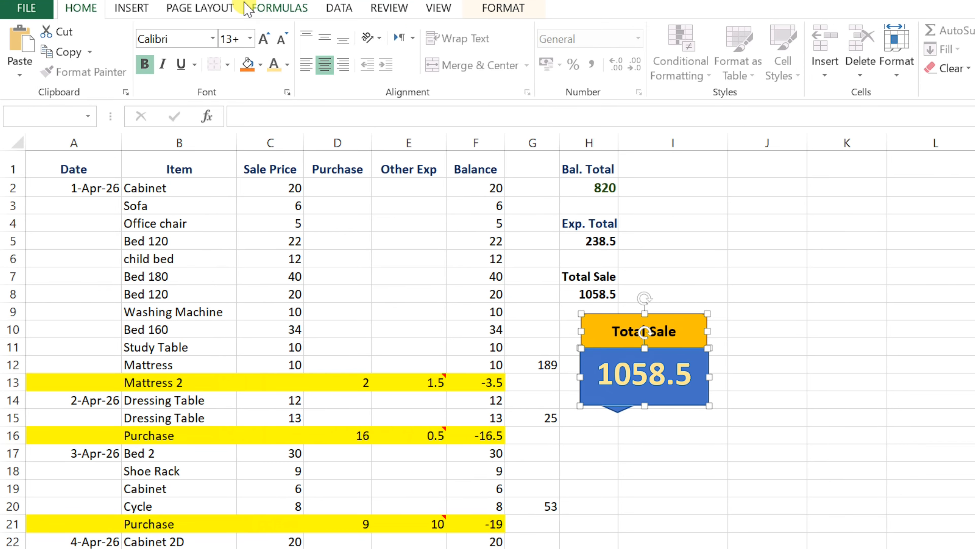
click(207, 8)
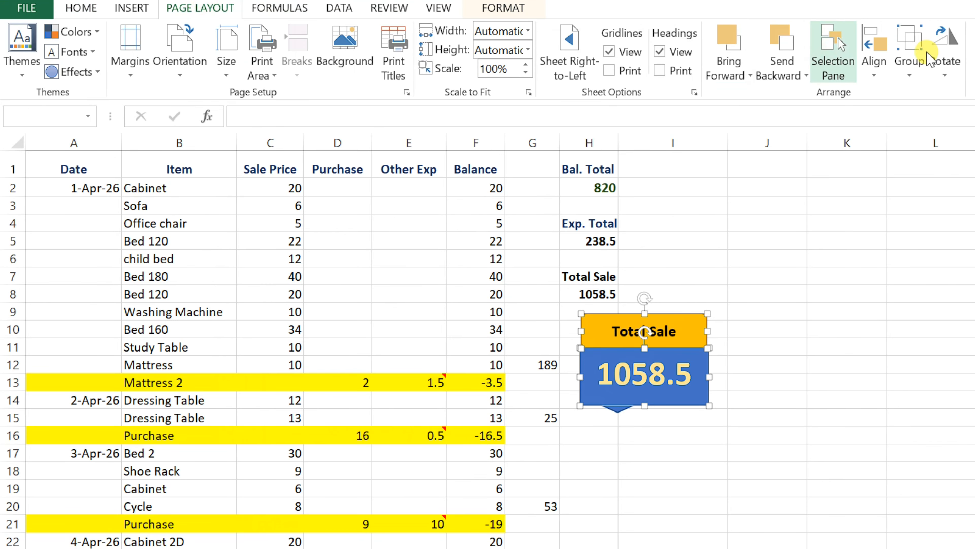
click(909, 75)
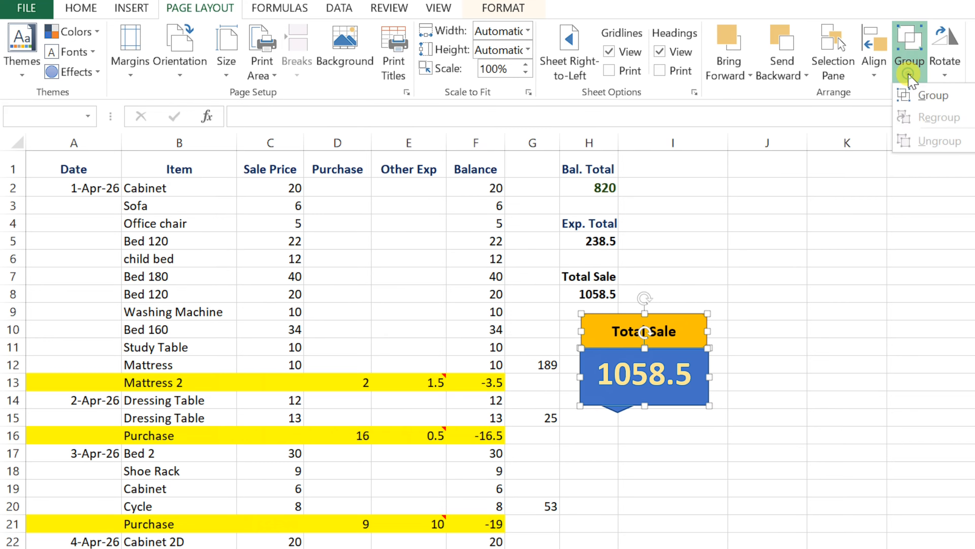
click(927, 97)
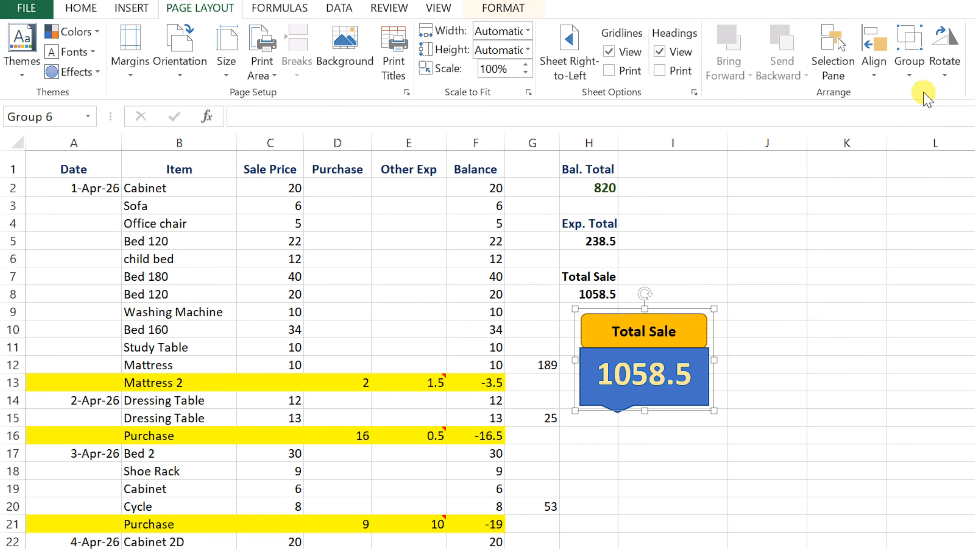
Step: Move the grouped Total Sale card down the sheet to columns H–I, beside the last data entries around rows 88–93
click(678, 454)
click(631, 312)
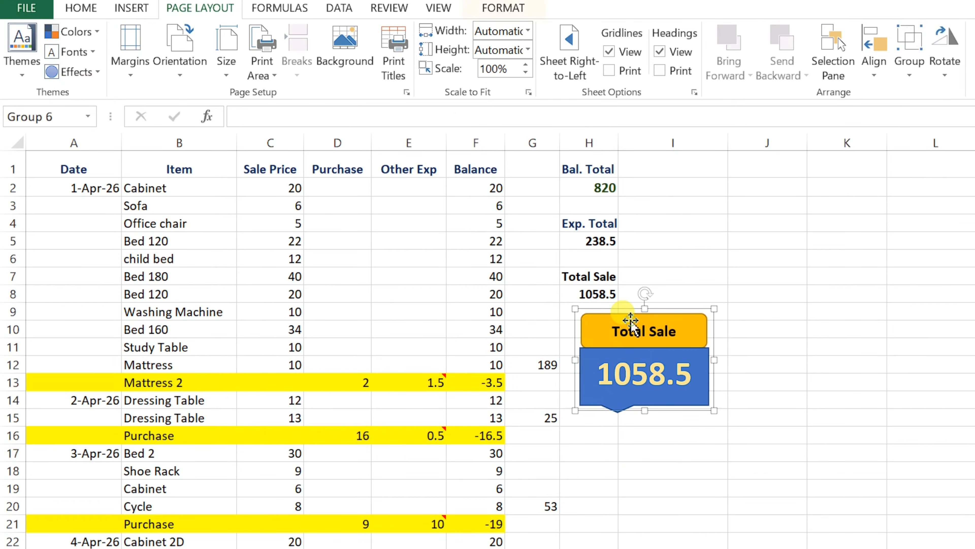
scroll(631, 312, down, 3)
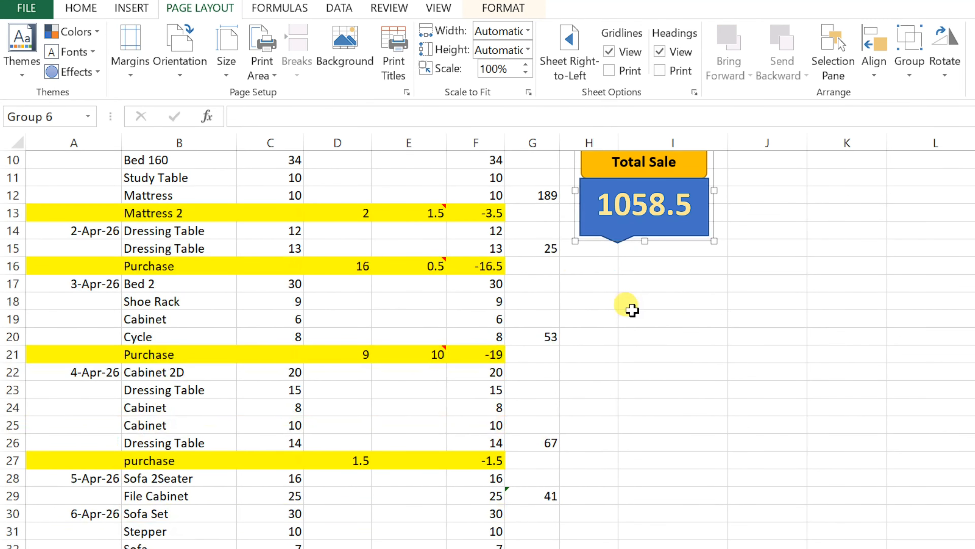
scroll(629, 307, up, 1)
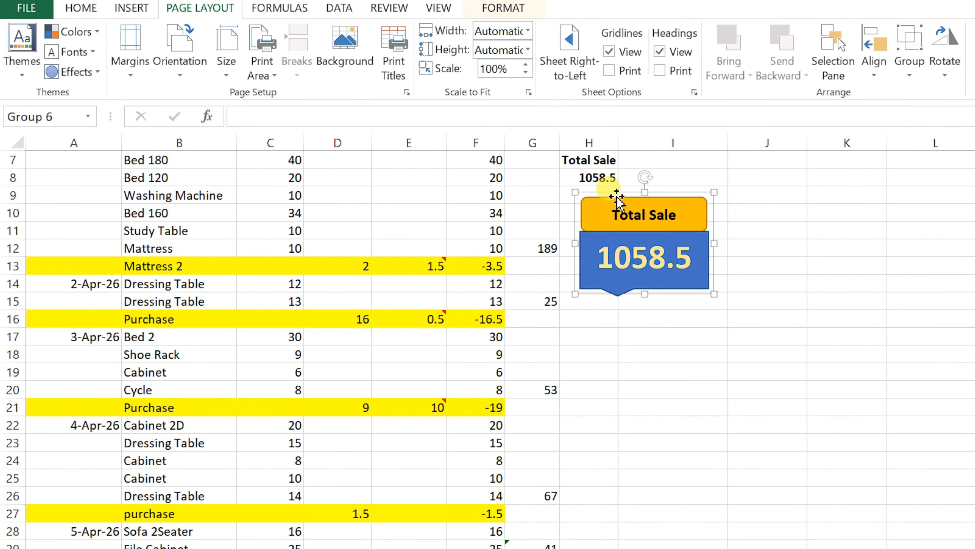
drag(616, 197, 584, 390)
scroll(583, 384, down, 3)
drag(582, 266, 581, 460)
scroll(616, 407, down, 6)
scroll(598, 253, up, 2)
drag(604, 276, 625, 525)
scroll(621, 338, down, 4)
drag(609, 303, 623, 512)
scroll(629, 430, down, 3)
drag(608, 327, 618, 508)
scroll(673, 403, down, 4)
scroll(668, 366, down, 4)
scroll(647, 300, up, 3)
drag(647, 300, 635, 485)
scroll(718, 407, down, 4)
drag(644, 284, 641, 440)
Step: Add a new sale in row 89 with item Dressing Table and sale price 22
click(127, 388)
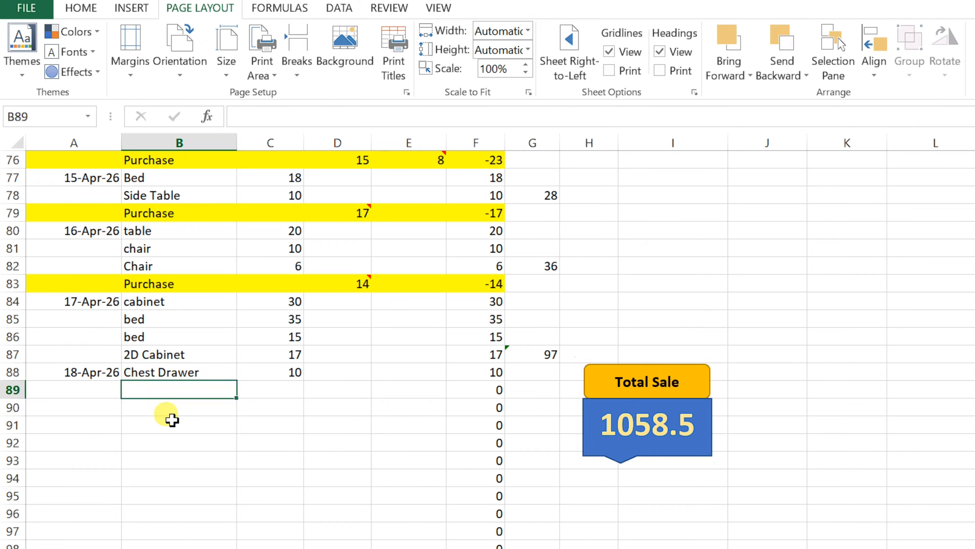
text(dressing Table)
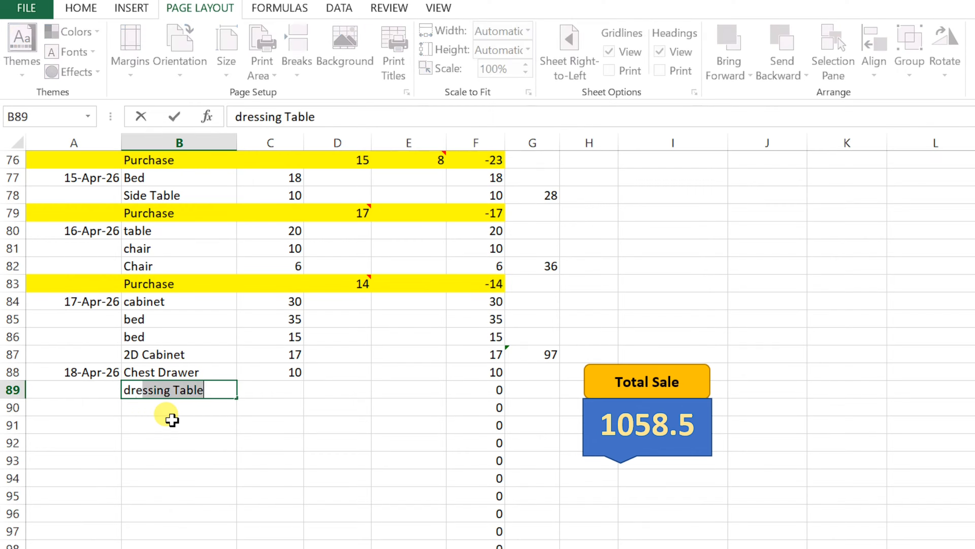
key(Tab)
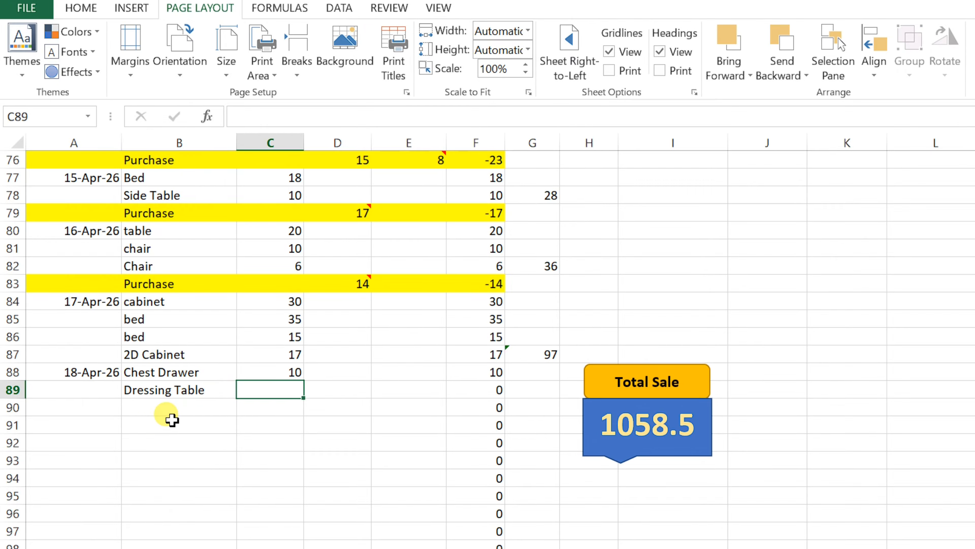
text(22)
key(Return)
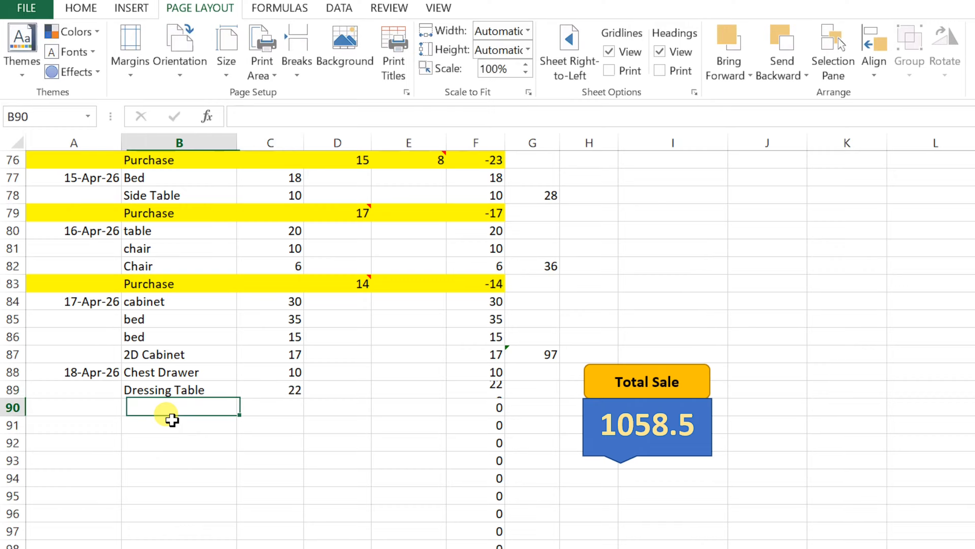